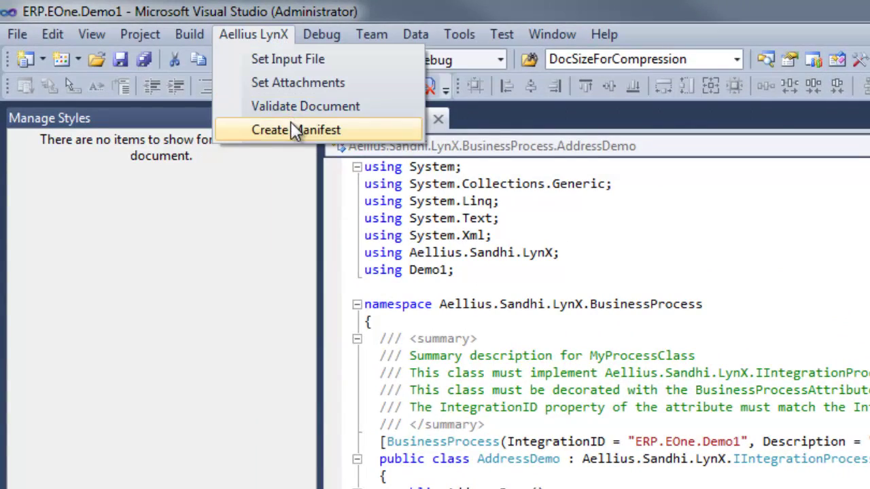
# - Create the ERP.EOne.Demo1 manifest through Aellius LynX and open its Manifest folder in Windows Explorer
pyautogui.click(292, 128)
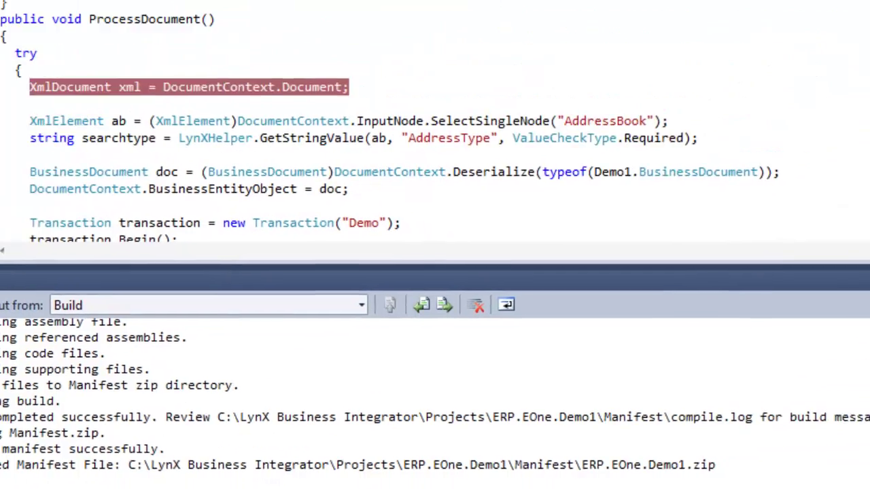
pyautogui.rightClick(679, 151)
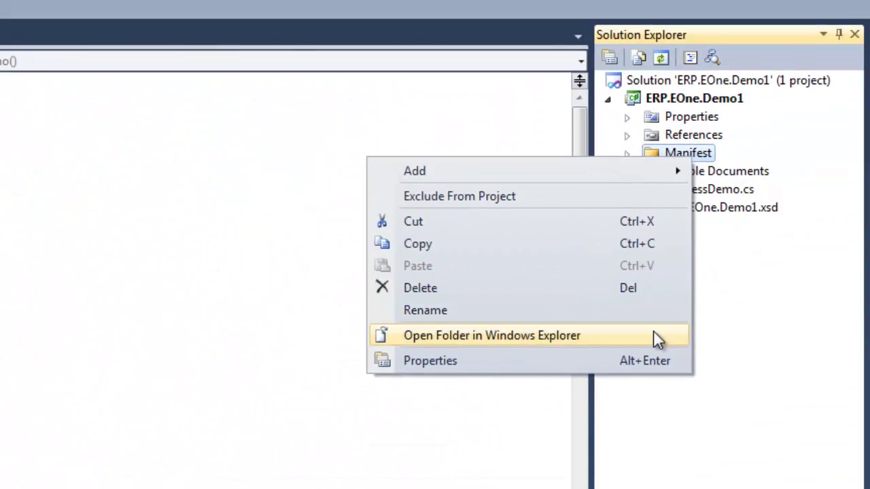
pyautogui.click(654, 333)
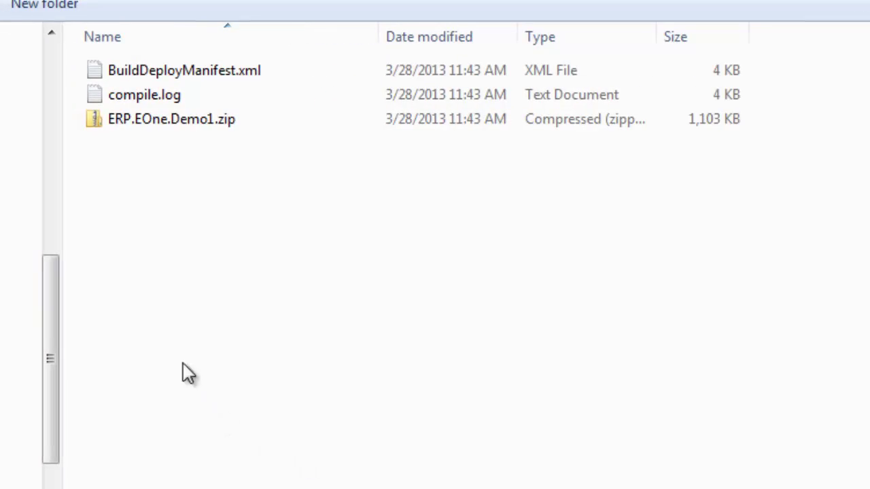
# - Select ERP.EOne.Demo1.zip in the Manifest folder
pyautogui.click(164, 136)
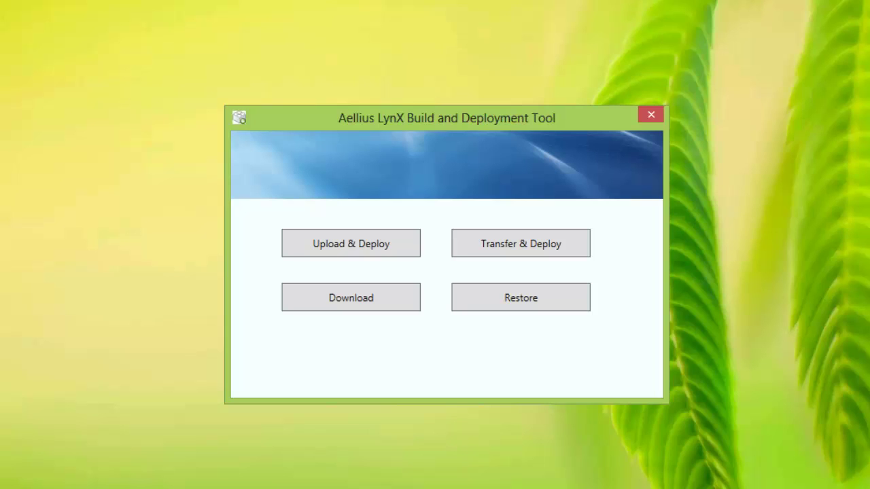
# - Start Upload & Deploy, add ERP.EOne.Demo1.zip to the manifest list with Build ticked, and continue
pyautogui.click(328, 255)
pyautogui.hotkey('alt', 'Tab')
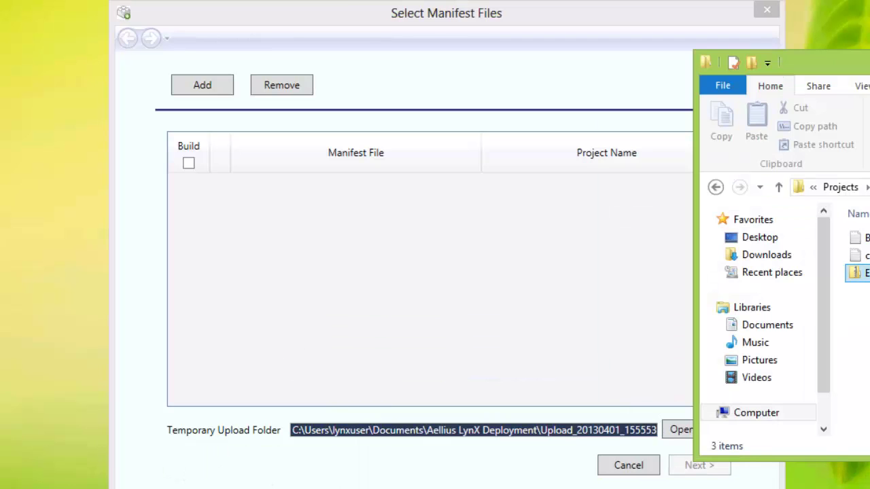
pyautogui.moveTo(862, 272); pyautogui.dragTo(524, 291)
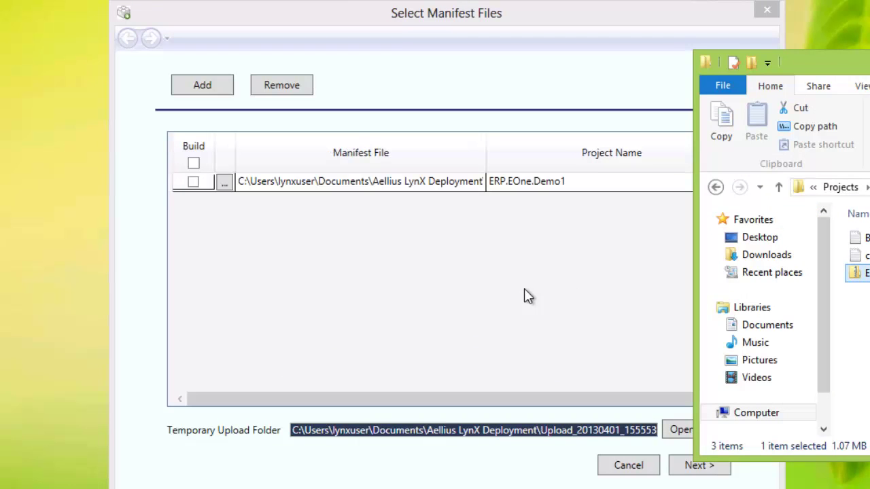
pyautogui.click(440, 65)
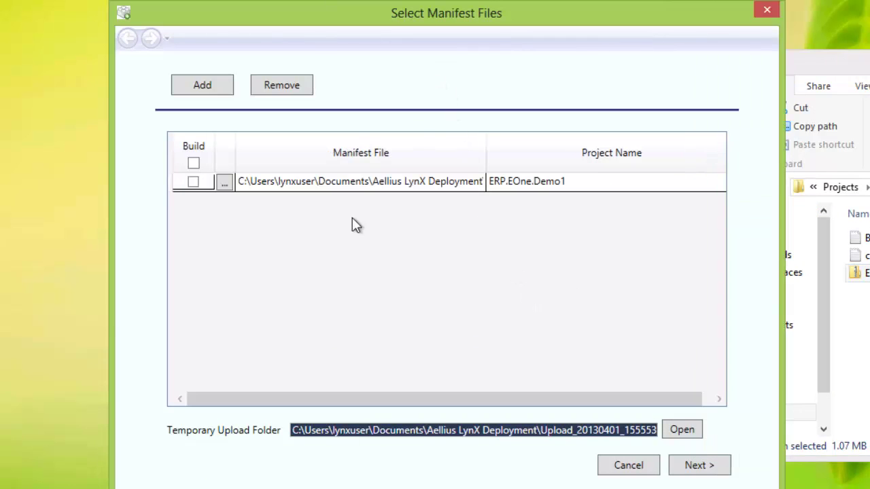
pyautogui.click(193, 181)
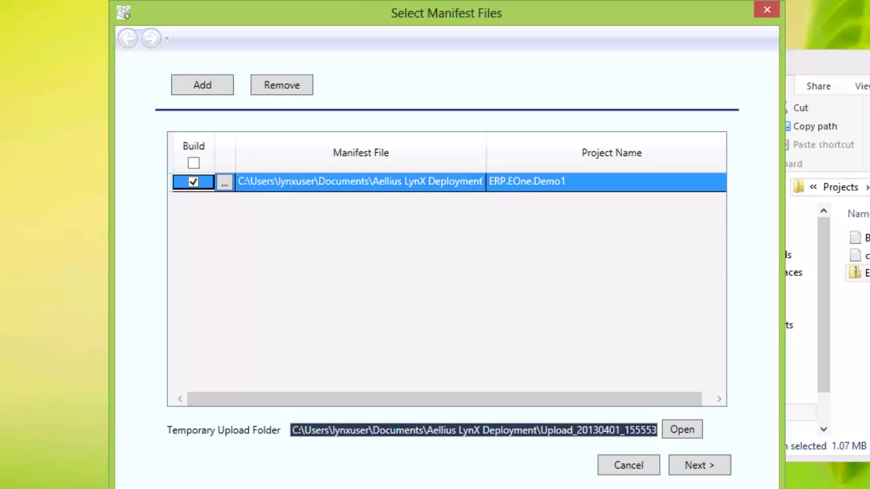
pyautogui.click(710, 470)
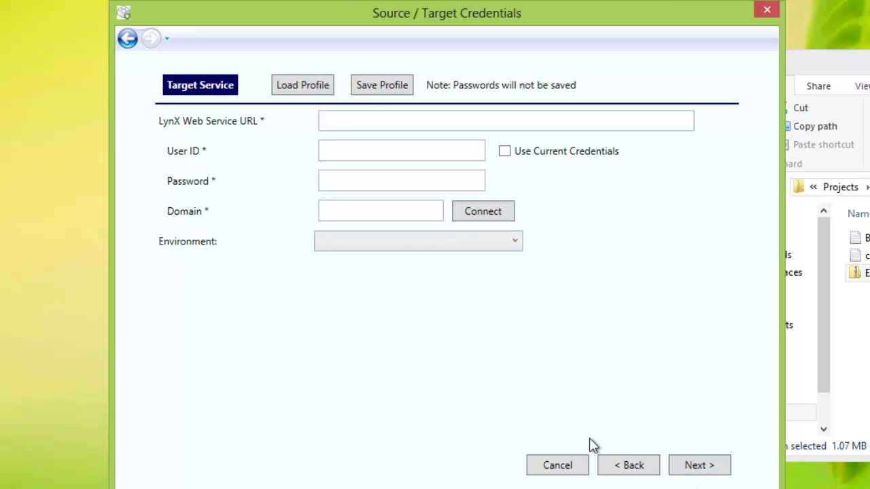
# - Load the web01 profile, connect, and target the JDV910 / Development 9.1 Environment
pyautogui.click(316, 87)
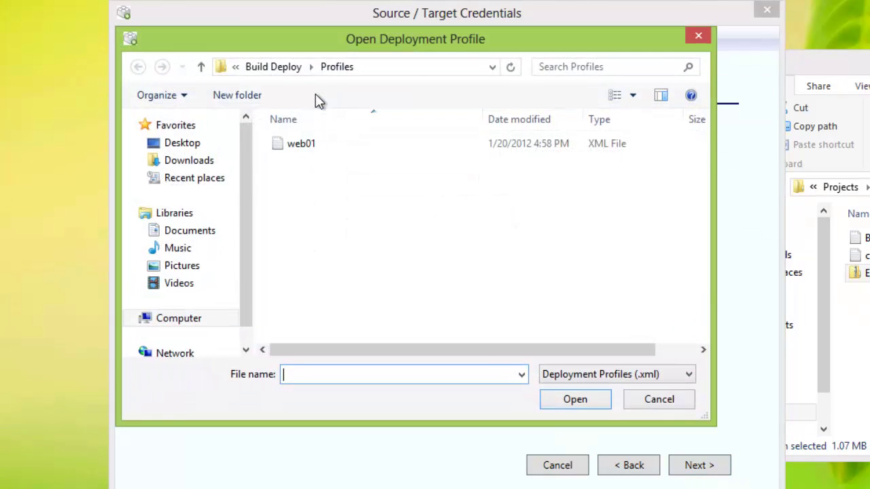
pyautogui.doubleClick(297, 149)
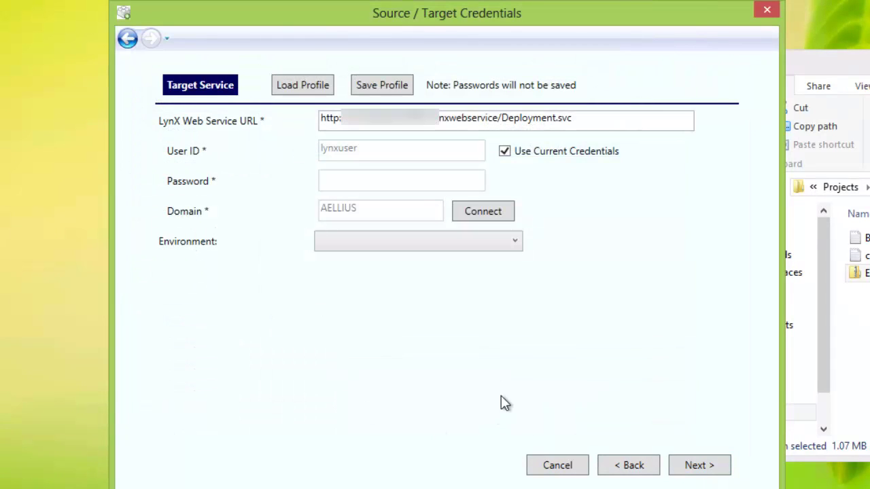
pyautogui.click(489, 216)
pyautogui.click(491, 243)
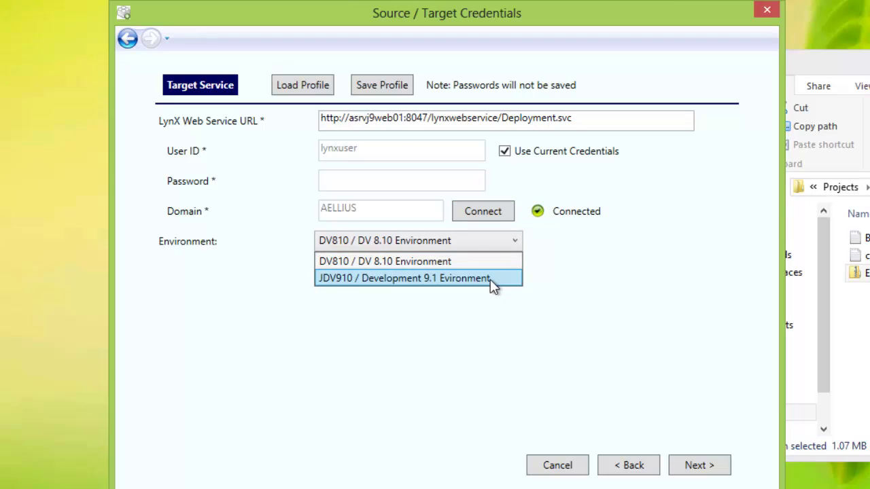
pyautogui.click(493, 285)
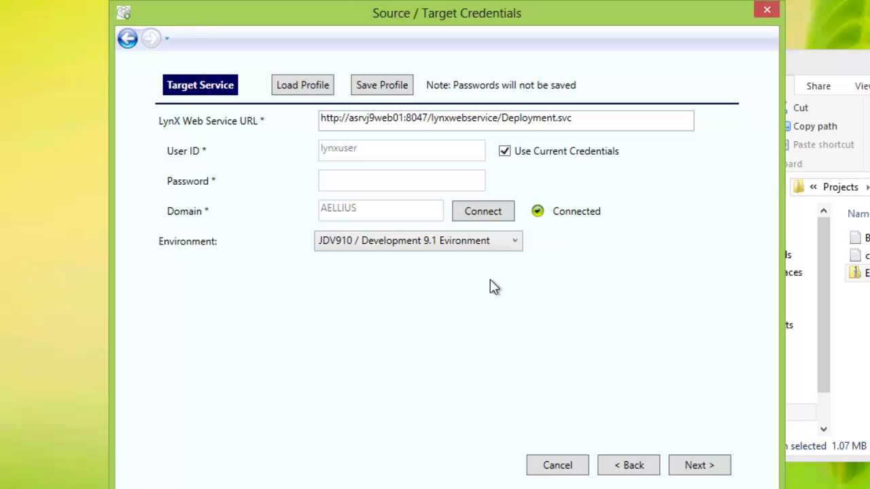
pyautogui.click(700, 467)
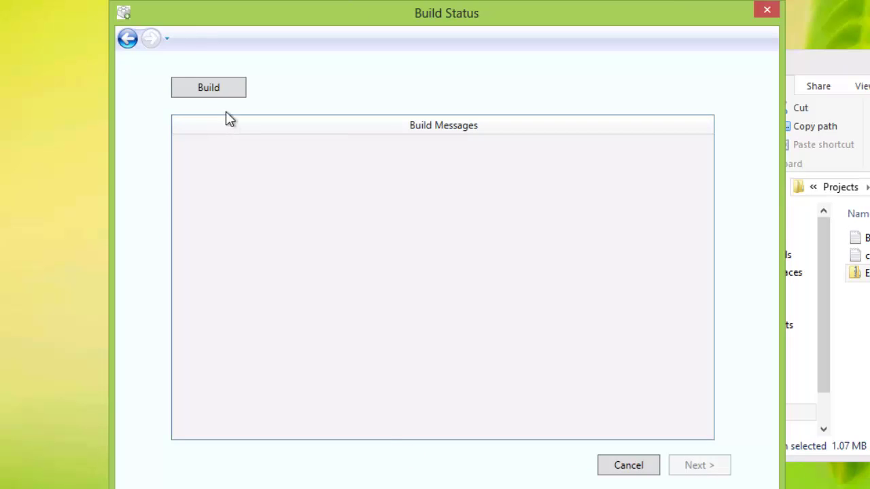
# - Build ERP.EOne.Demo1 successfully and move to the Deployment Status page
pyautogui.click(223, 93)
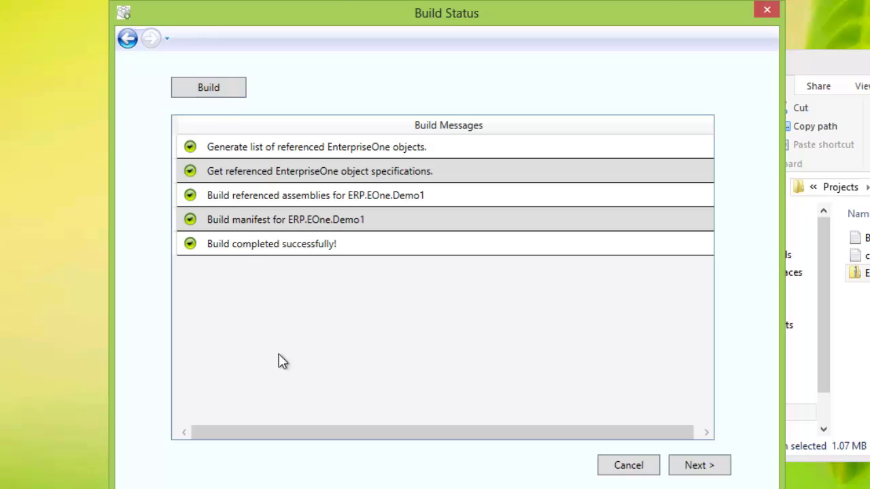
pyautogui.click(684, 473)
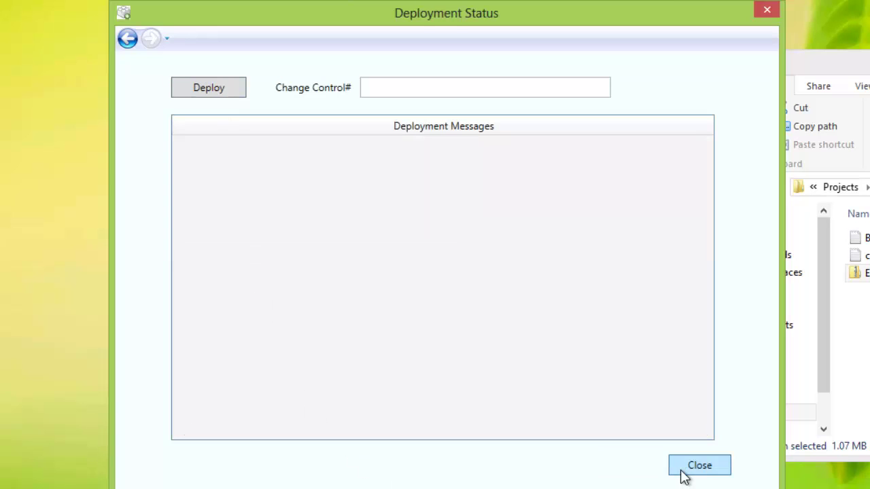
# - Deploy the manifest with change control number 1234
pyautogui.click(385, 86)
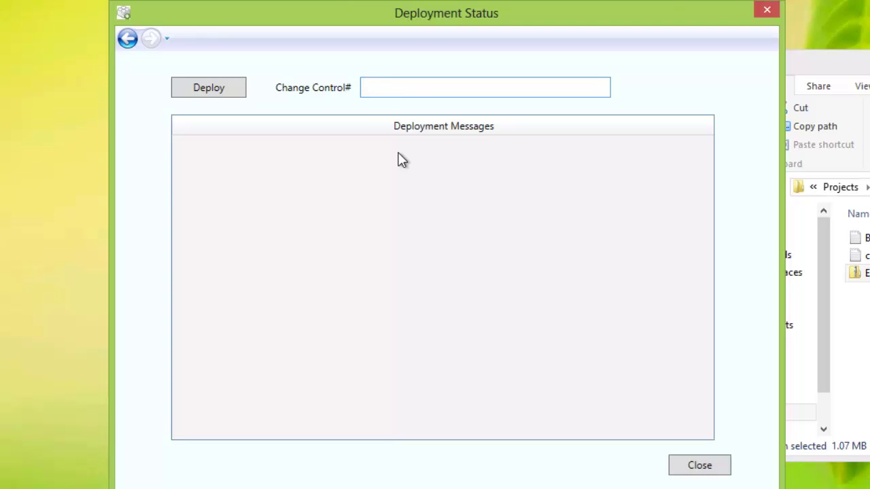
pyautogui.write('1234')
pyautogui.click(225, 87)
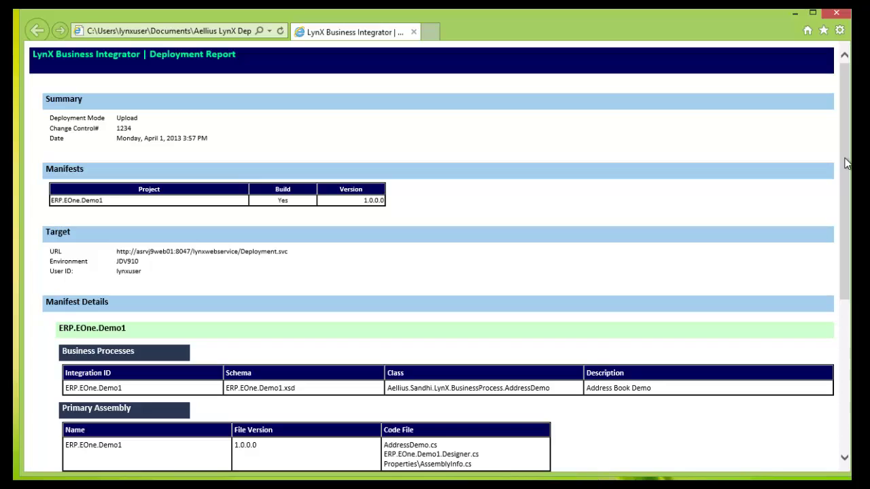
# - Scroll down through the ERP.EOne.Demo1 JDV910 deployment report
pyautogui.click(846, 163)
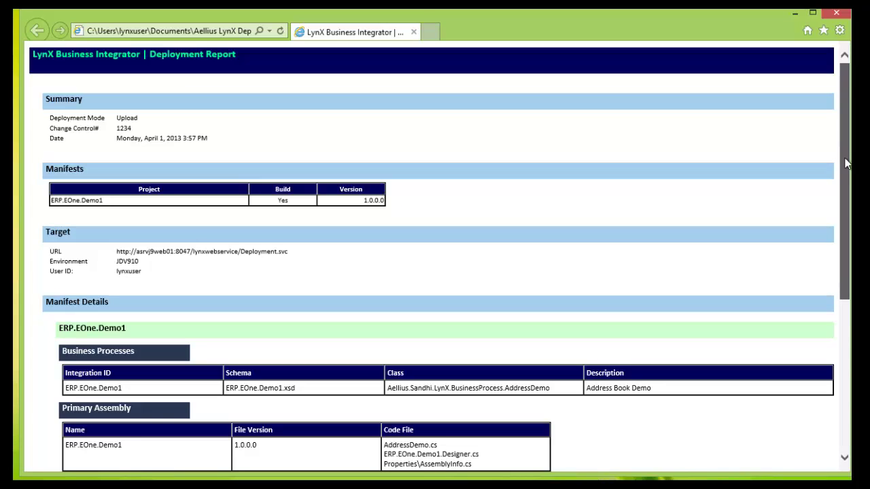
pyautogui.moveTo(846, 163); pyautogui.dragTo(846, 318)
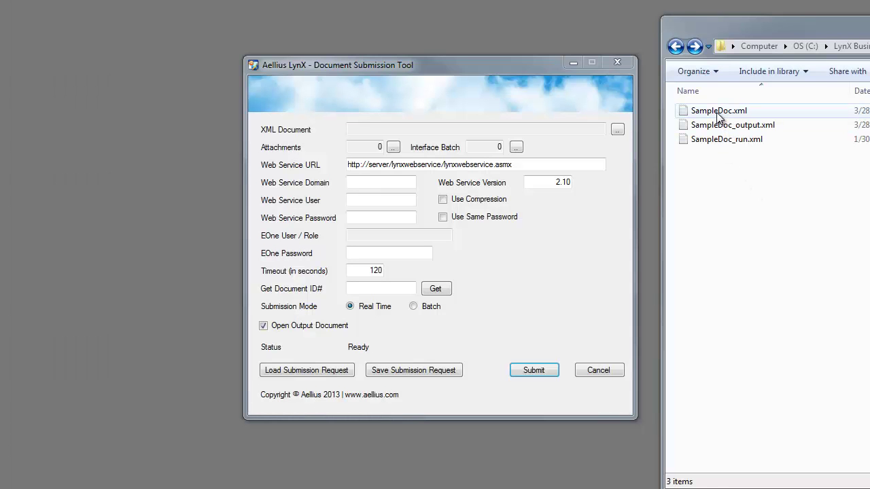
# - Load SampleDoc.xml into the Document Submission Tool's XML Document field
pyautogui.moveTo(694, 112); pyautogui.dragTo(539, 135)
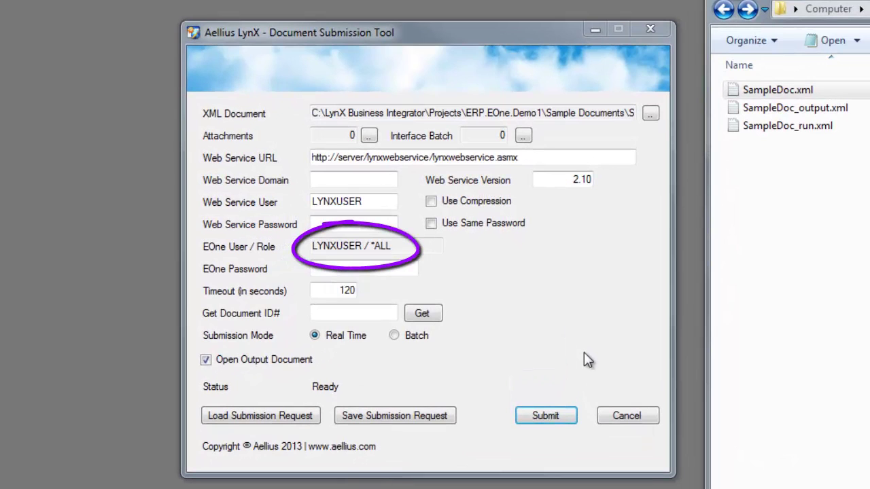
# - Replace the Web Service URL with the LynXWebService.asmx address
pyautogui.click(541, 159)
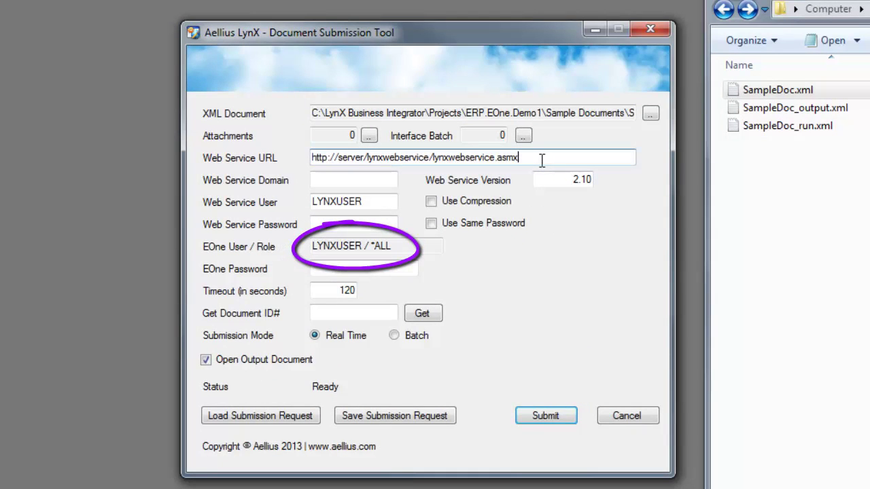
pyautogui.hotkey('ctrl', 'a')
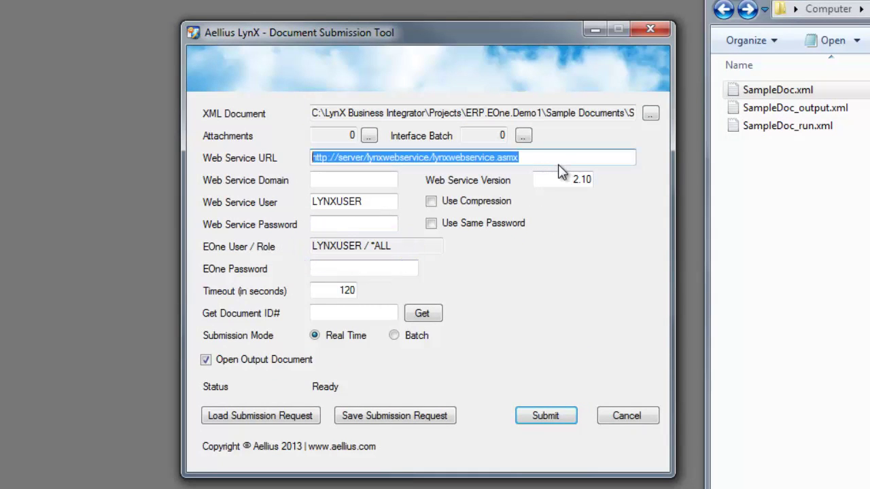
pyautogui.hotkey('ctrl', 'v')
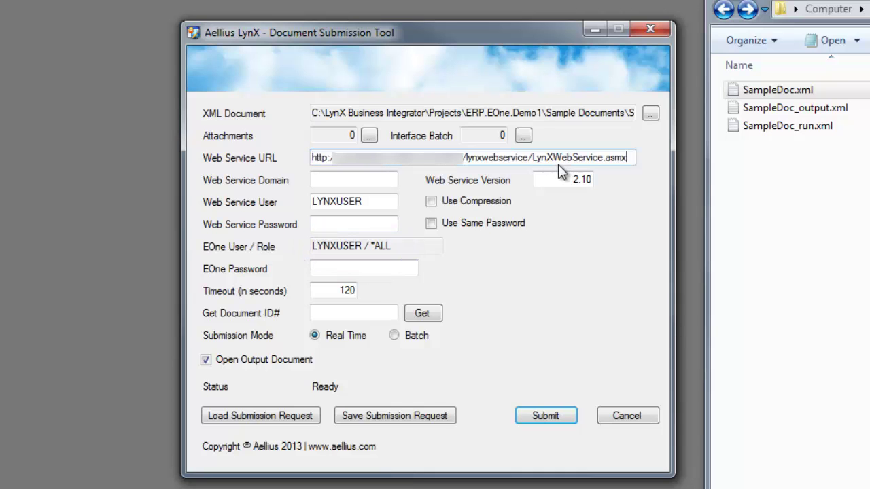
pyautogui.press('Tab')
# - Enter the EOne password with Caps Lock off and submit the sample document
pyautogui.click(341, 269)
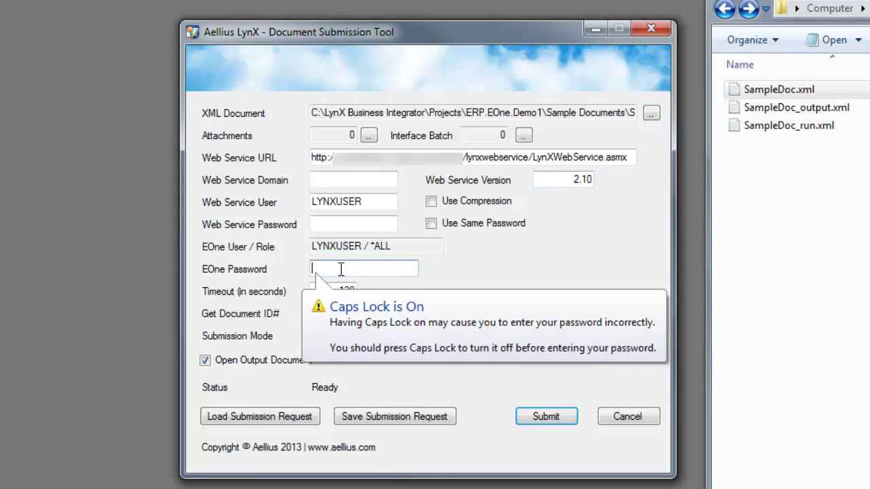
pyautogui.press('capslock')
pyautogui.write('*****')
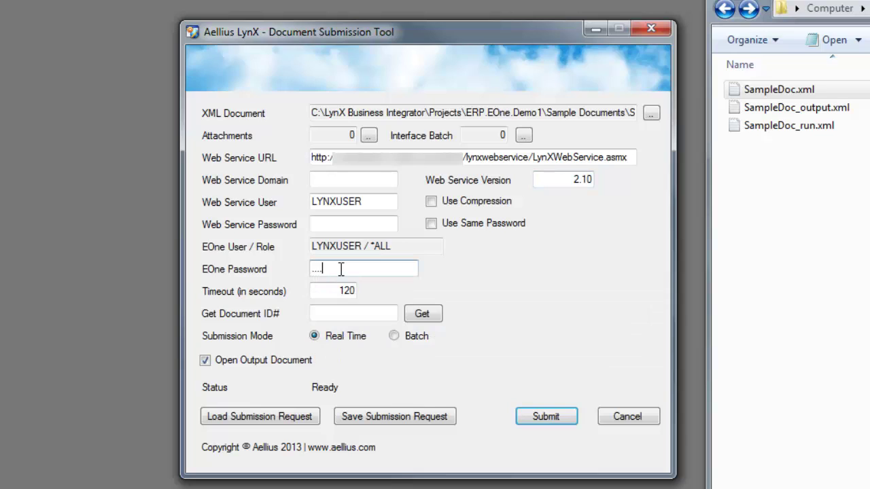
pyautogui.write('***')
pyautogui.press('Tab')
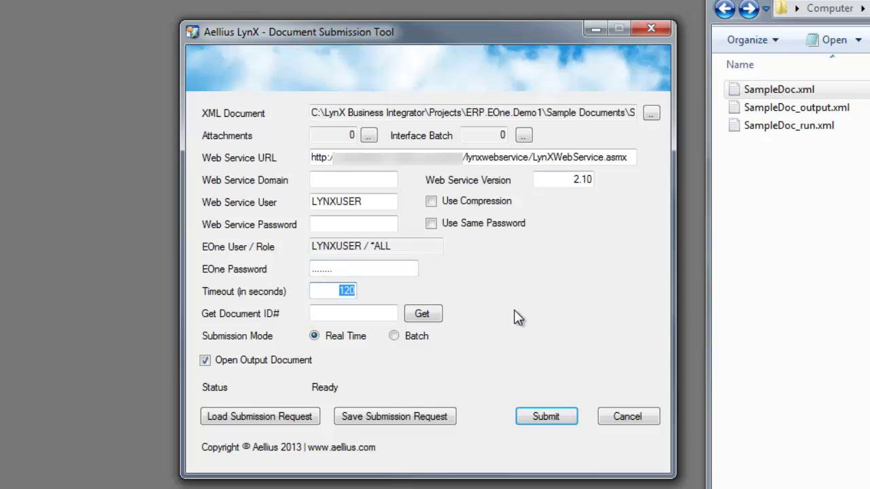
pyautogui.click(539, 416)
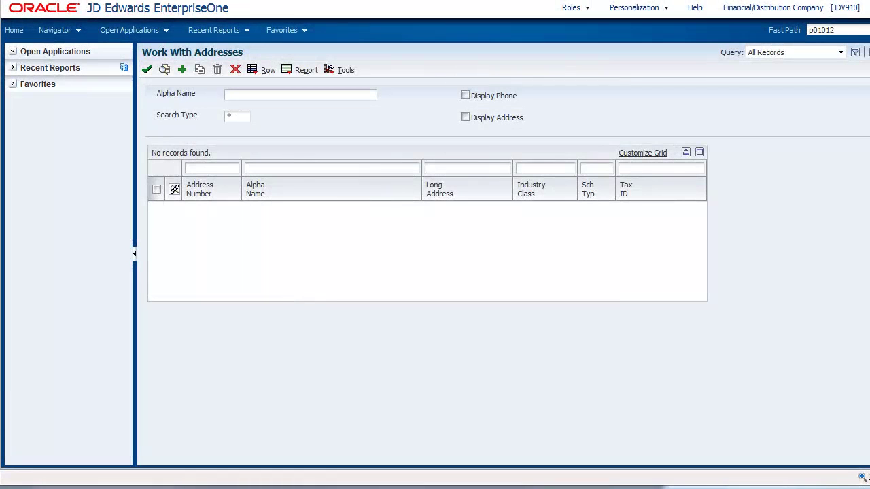
# - Find the submitted customer by Alpha Name, open record 5951 and view its Mailing details
pyautogui.click(262, 168)
pyautogui.write('John Smith')
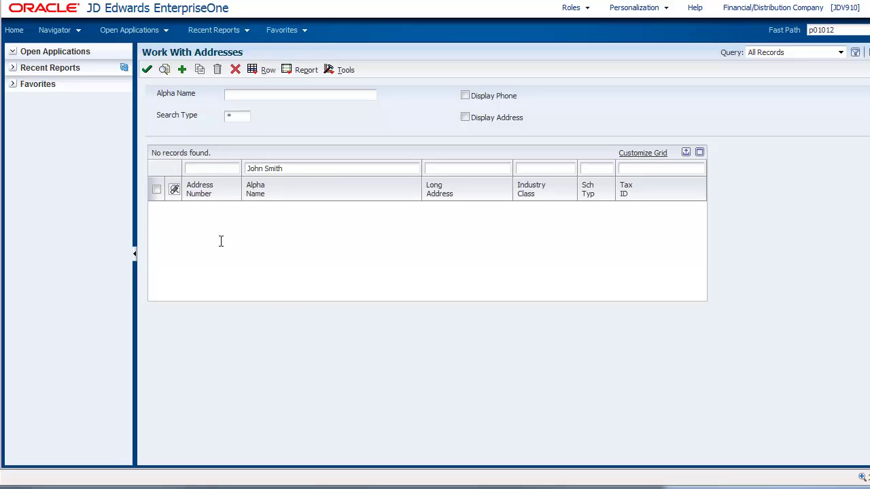
pyautogui.click(165, 70)
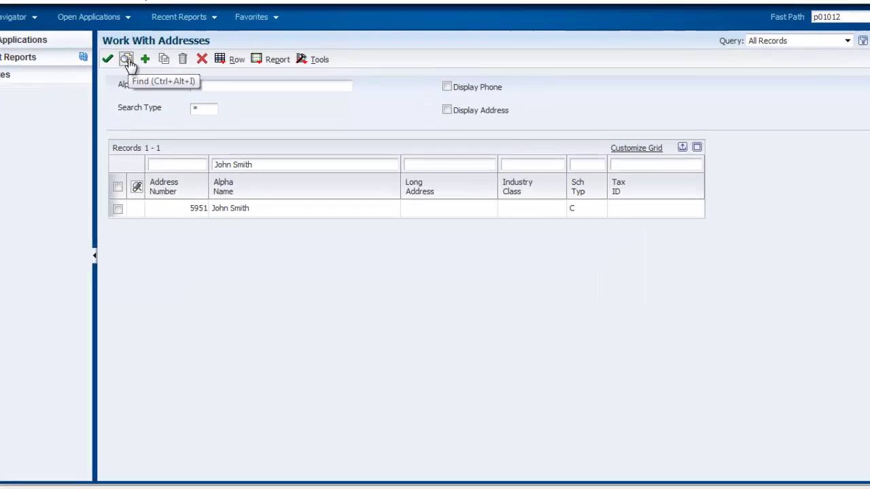
pyautogui.click(117, 208)
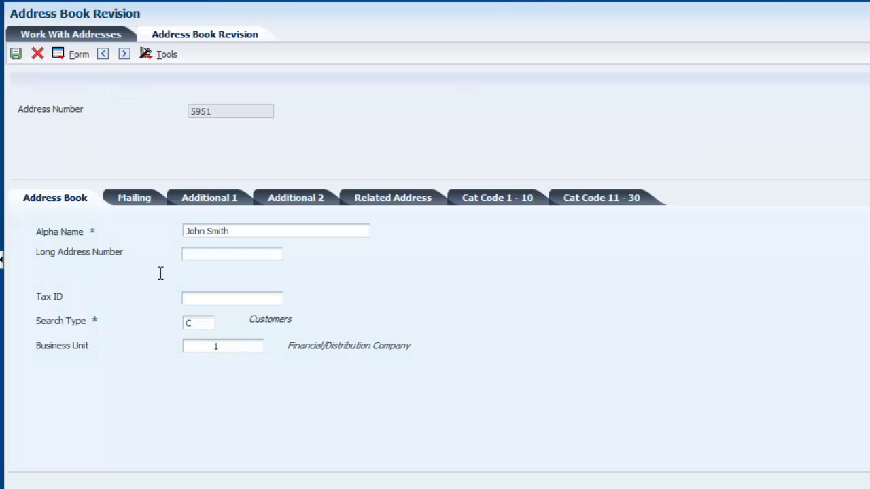
pyautogui.click(140, 203)
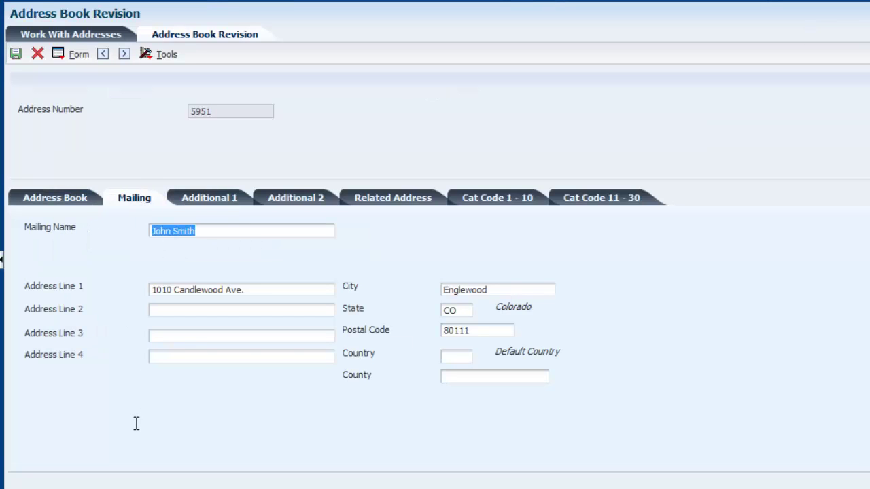